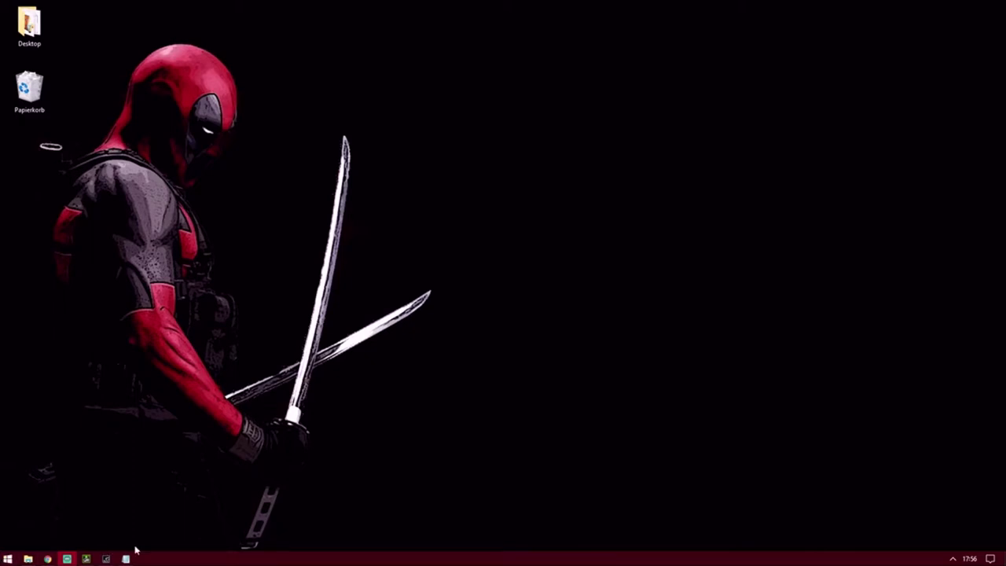
# Step: View the available and installed Game Ready driver versions in GeForce Experience, and close the program
pyautogui.click(106, 558)
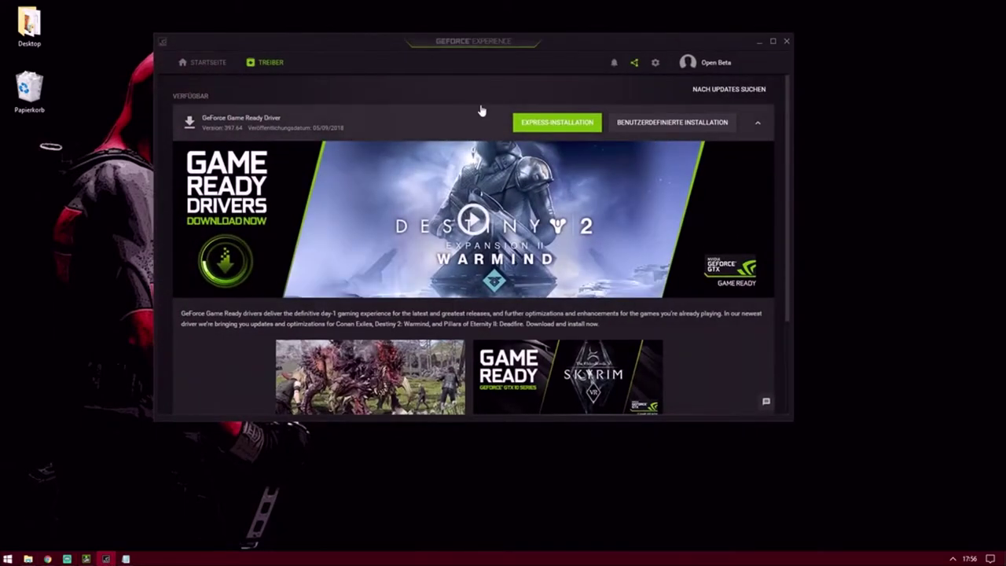
pyautogui.click(773, 40)
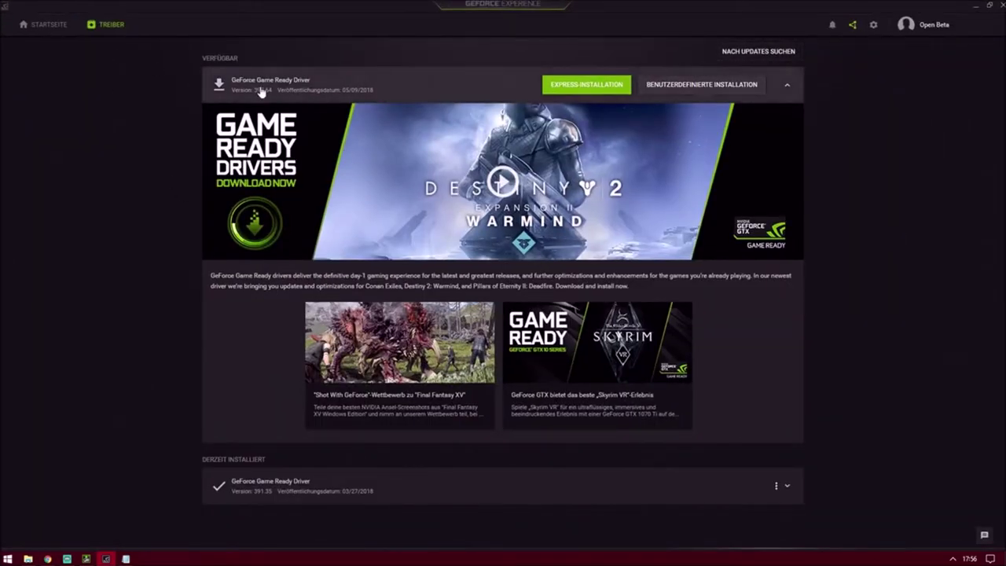
pyautogui.click(989, 6)
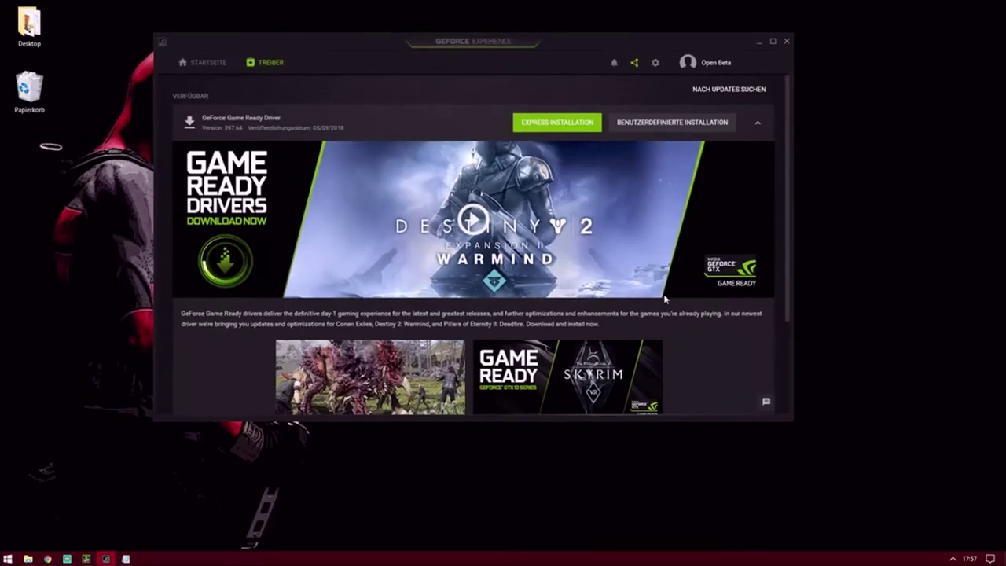
pyautogui.click(786, 41)
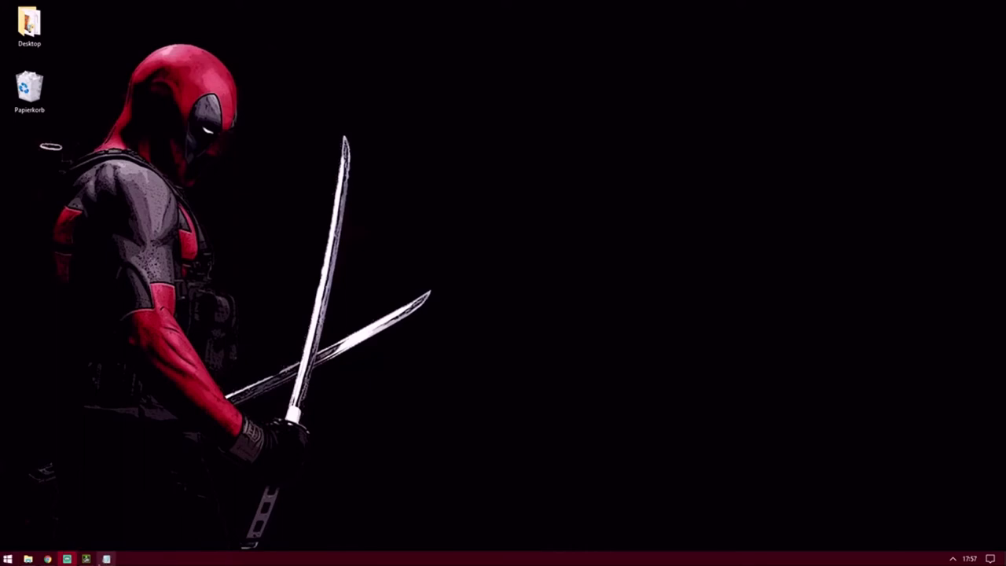
pyautogui.moveTo(85, 560)
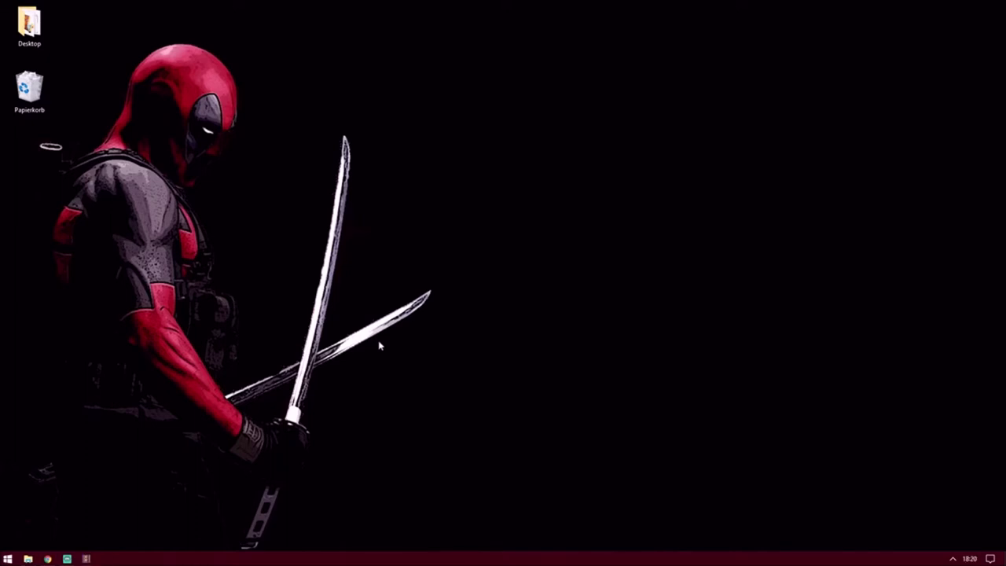
# Step: Check the graphics card model and its available driver actions in Device Manager, and close it
pyautogui.press('super+x')
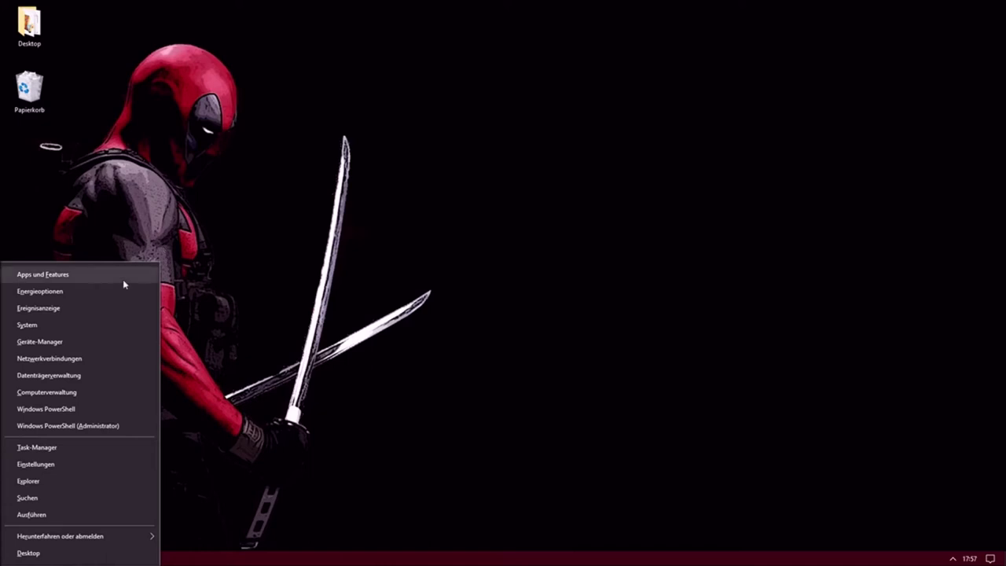
pyautogui.click(65, 340)
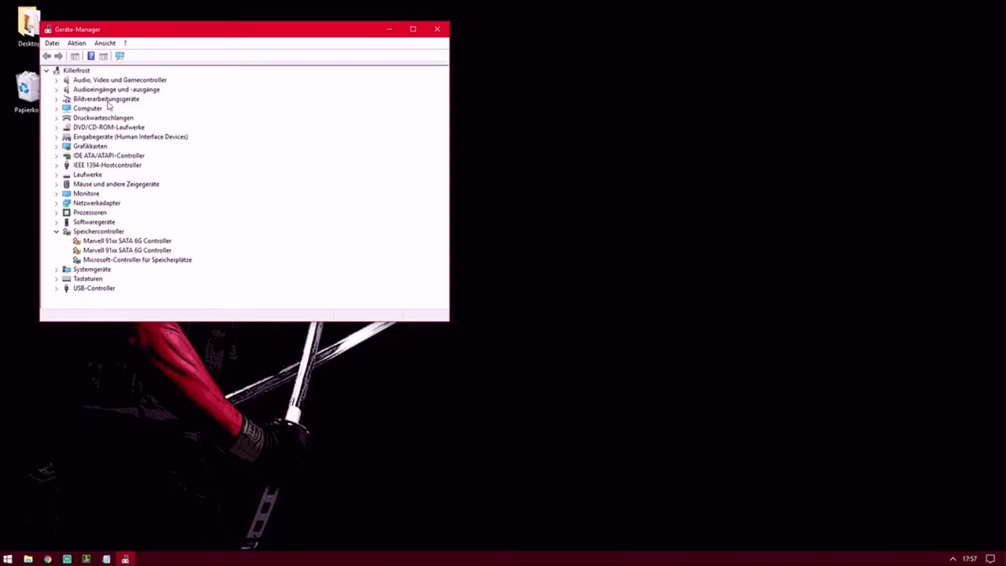
pyautogui.doubleClick(91, 146)
pyautogui.rightClick(138, 156)
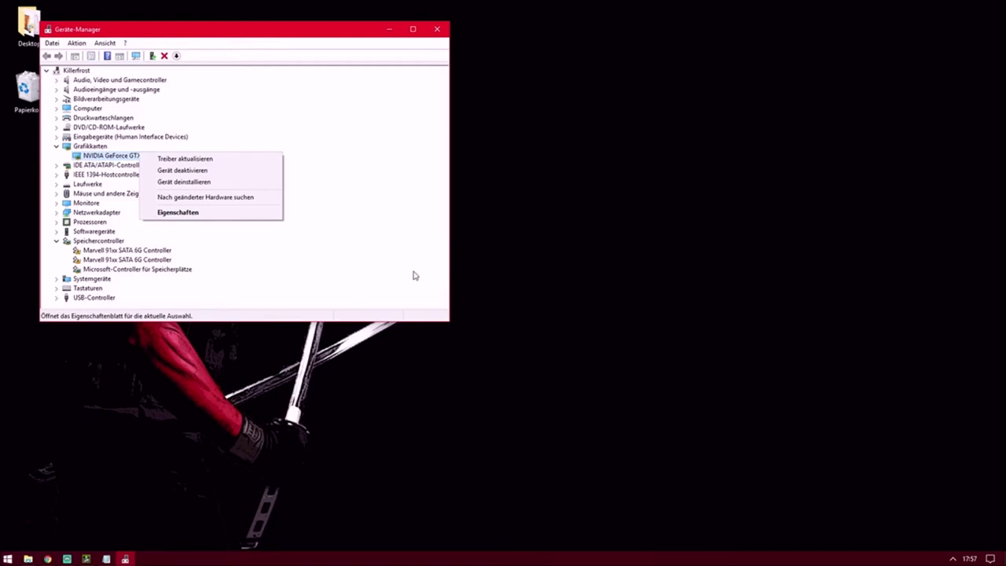
pyautogui.click(339, 177)
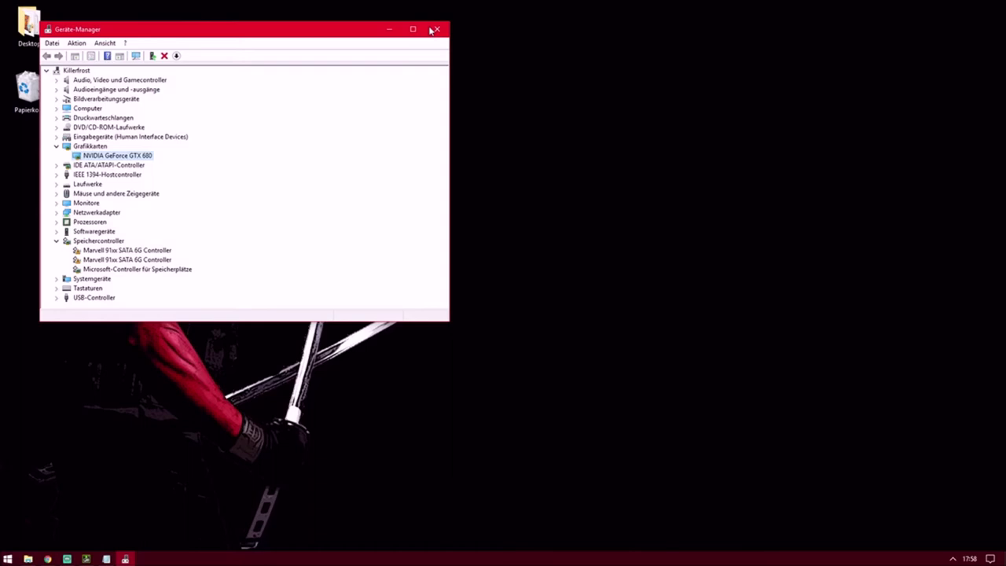
pyautogui.click(436, 29)
# Step: Switch to Chrome and open NVIDIA's Advanced Driver Search page from the "nvidia treiber archiv" Google results
pyautogui.moveTo(46, 559)
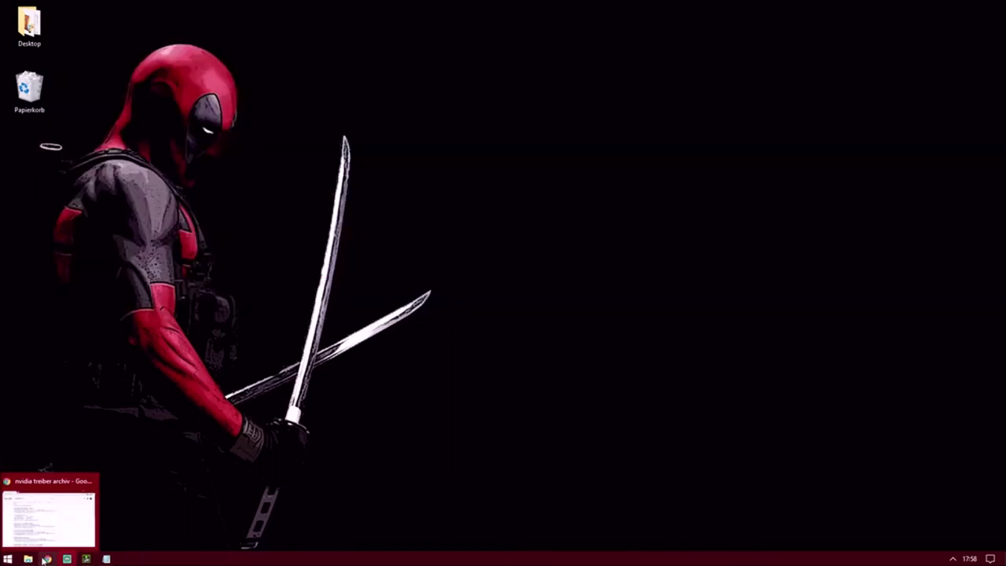
pyautogui.click(46, 559)
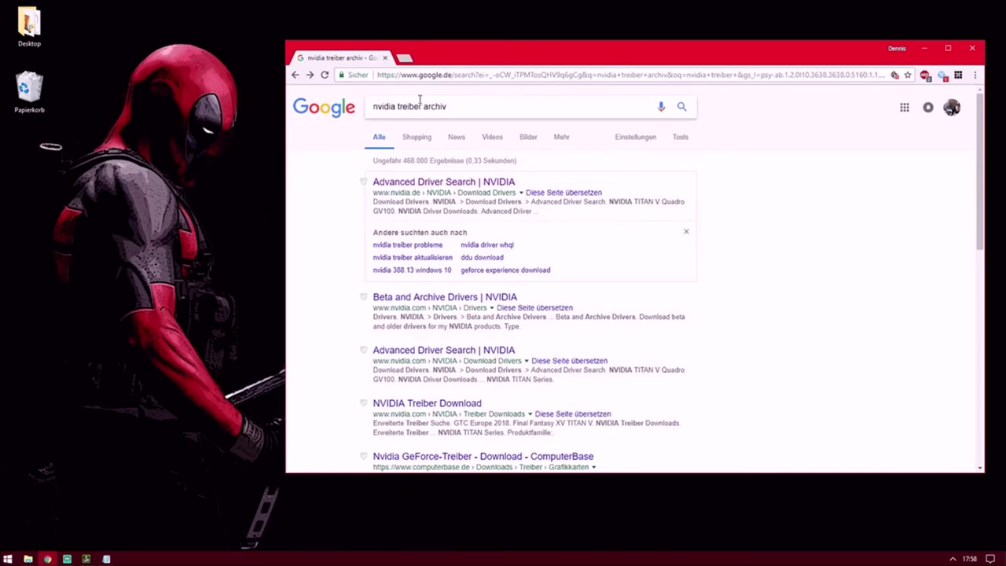
pyautogui.moveTo(467, 111); pyautogui.dragTo(364, 120)
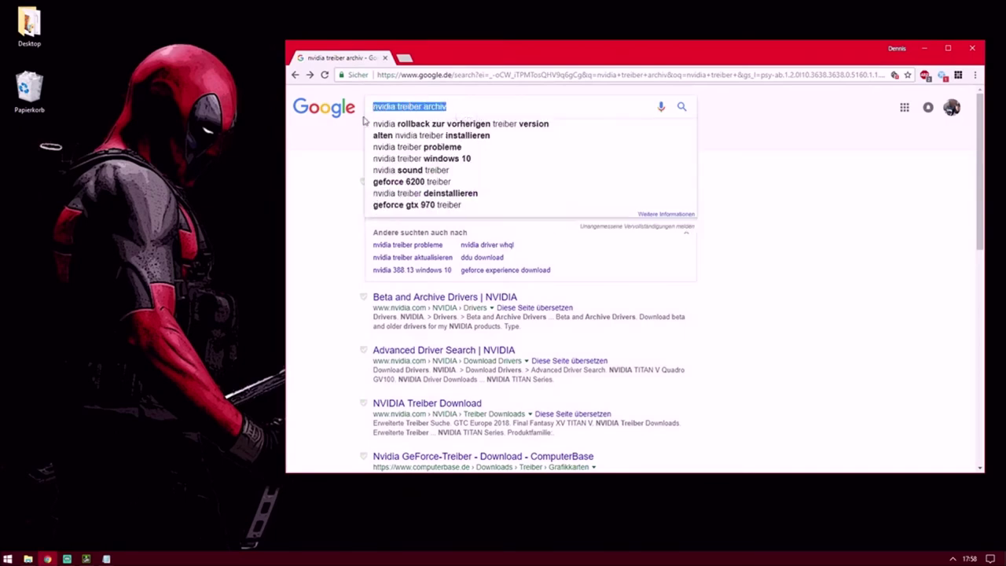
pyautogui.click(321, 188)
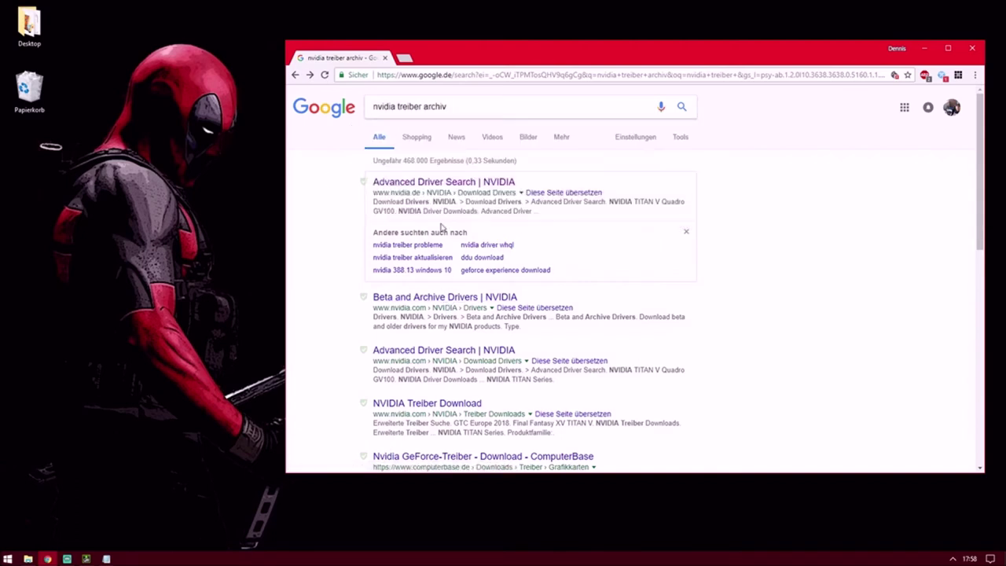
pyautogui.click(442, 186)
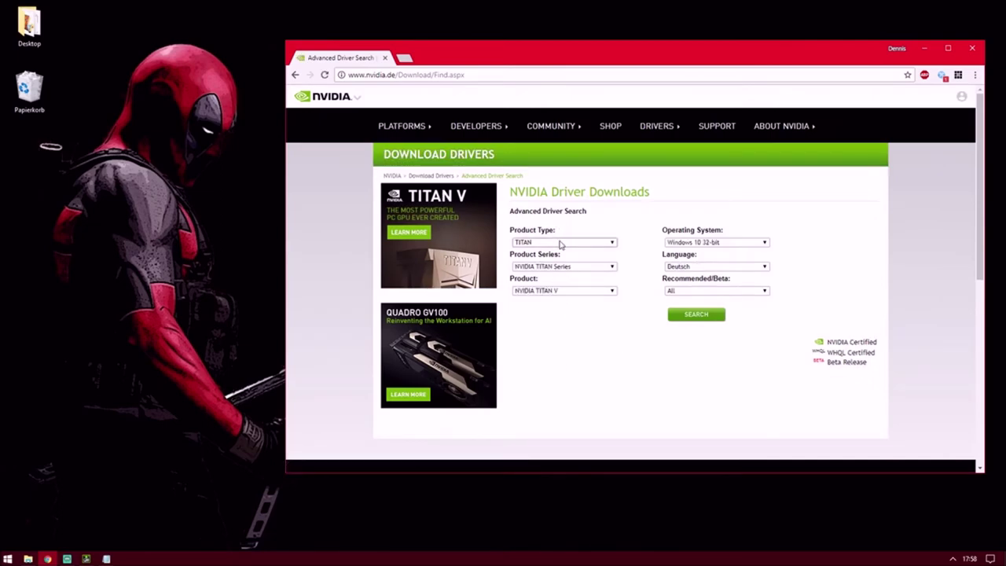
# Step: Set the product type to GeForce, the series to GeForce 600 Series and the product to GeForce GTX 680
pyautogui.click(561, 243)
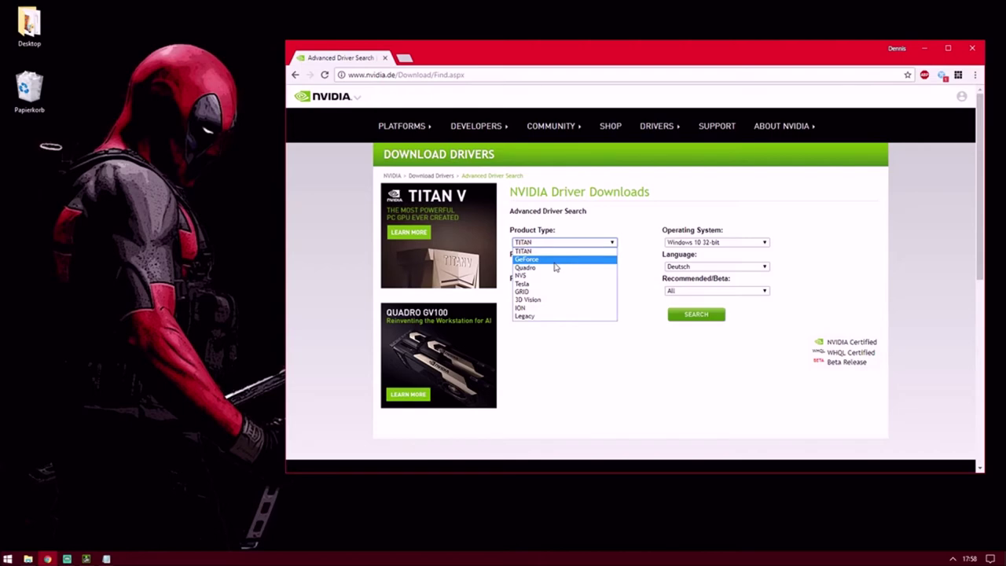
pyautogui.click(555, 261)
pyautogui.click(567, 267)
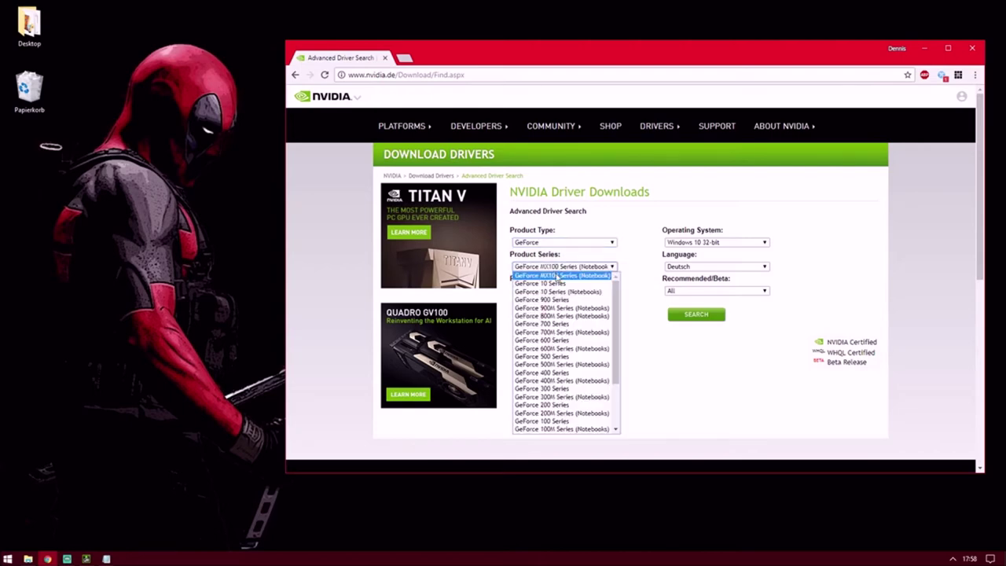
pyautogui.click(569, 343)
pyautogui.click(579, 290)
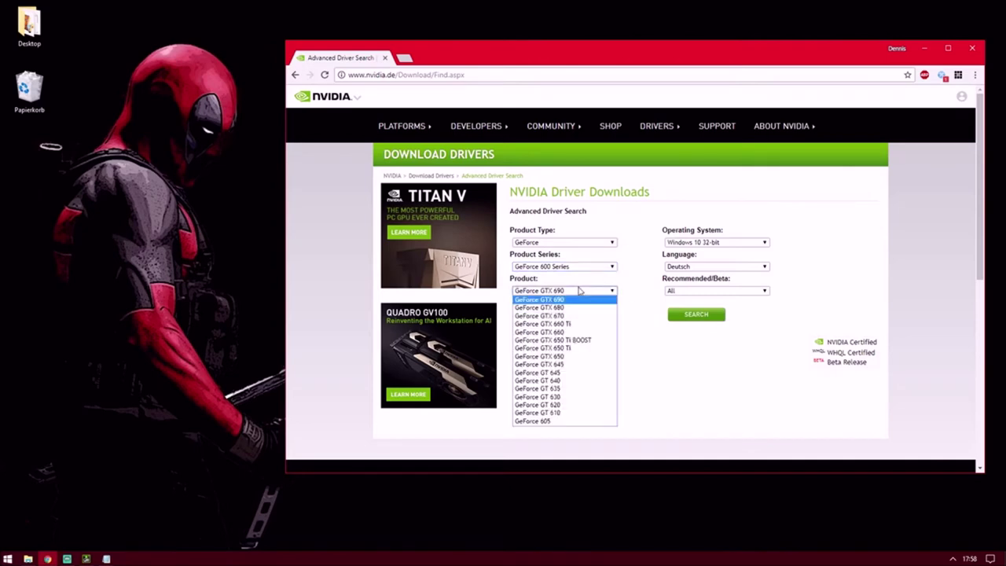
pyautogui.click(576, 309)
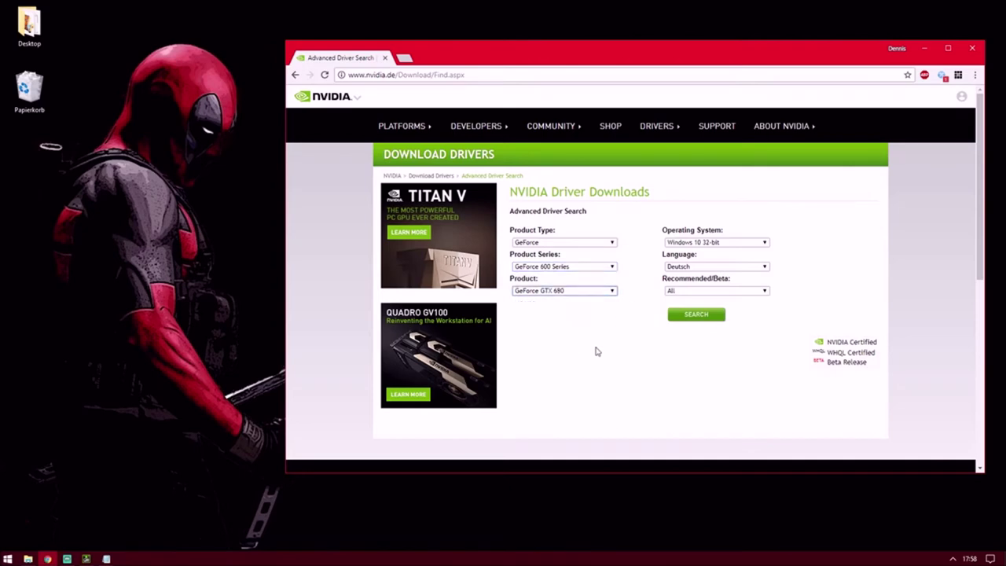
# Step: Set the operating system to Windows 10 64-bit and search for matching drivers
pyautogui.click(723, 243)
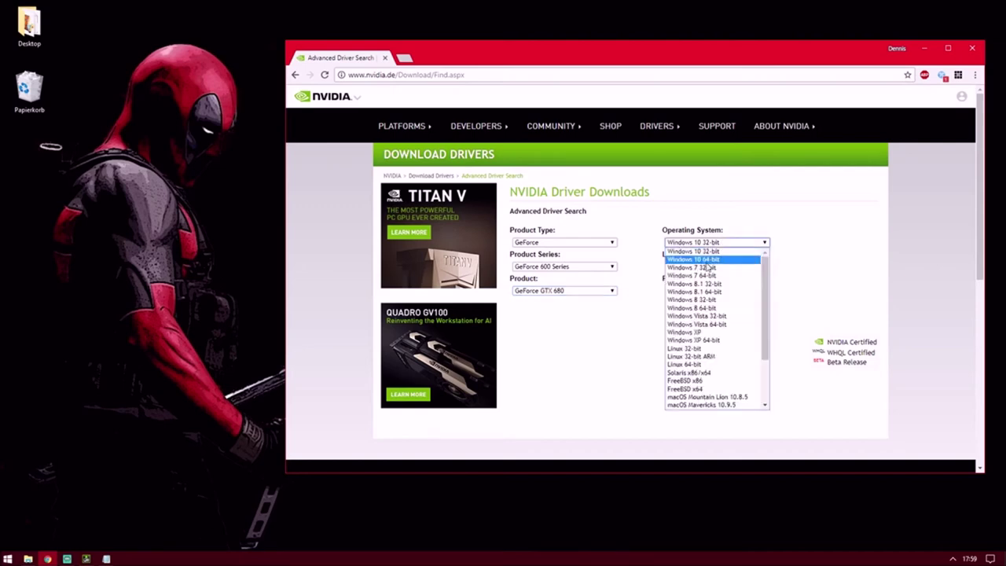
pyautogui.click(708, 261)
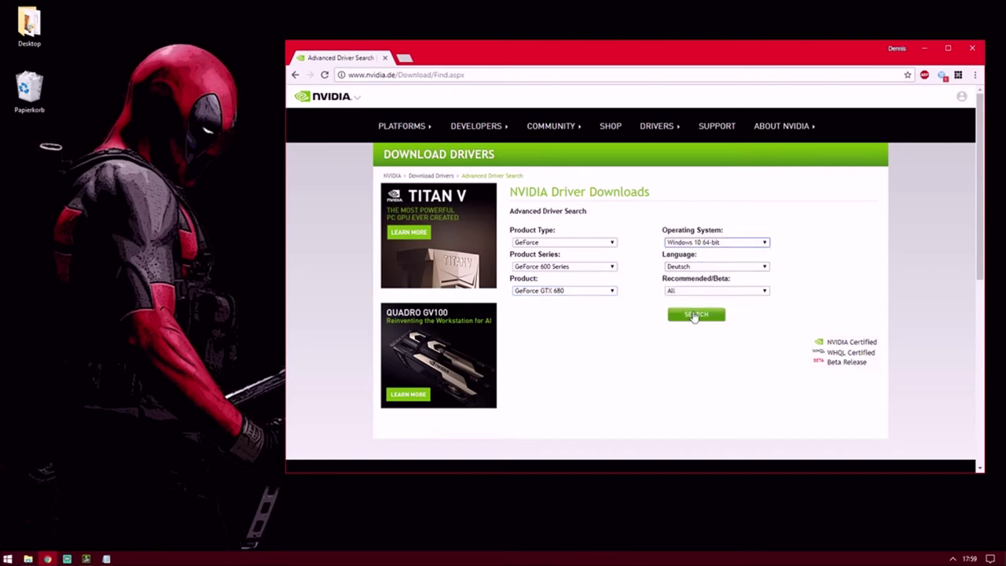
pyautogui.click(684, 316)
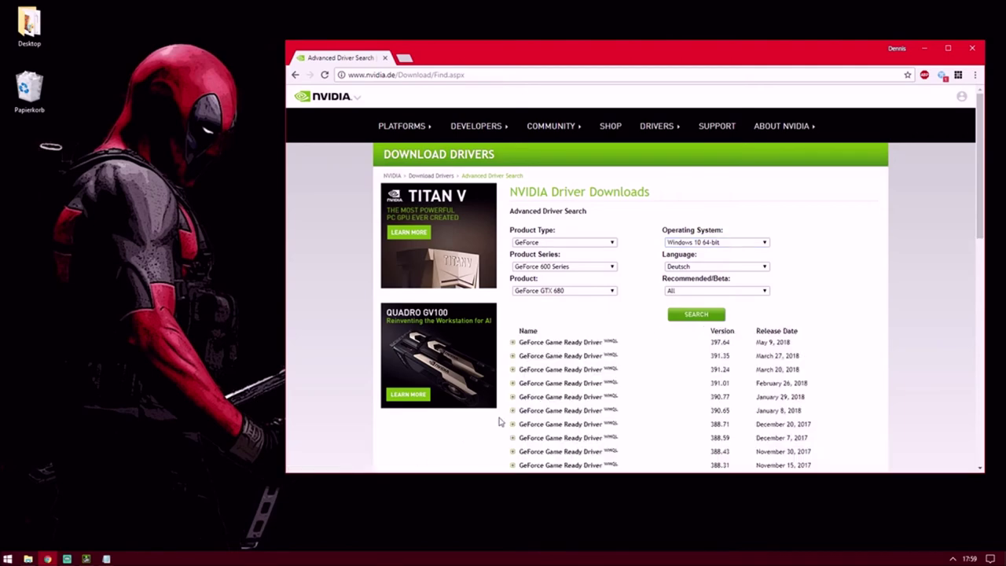
# Step: Download the GeForce Game Ready Driver version 391.35 released March 27, 2018, accepting the licence terms
pyautogui.scroll(-1, 503, 421)
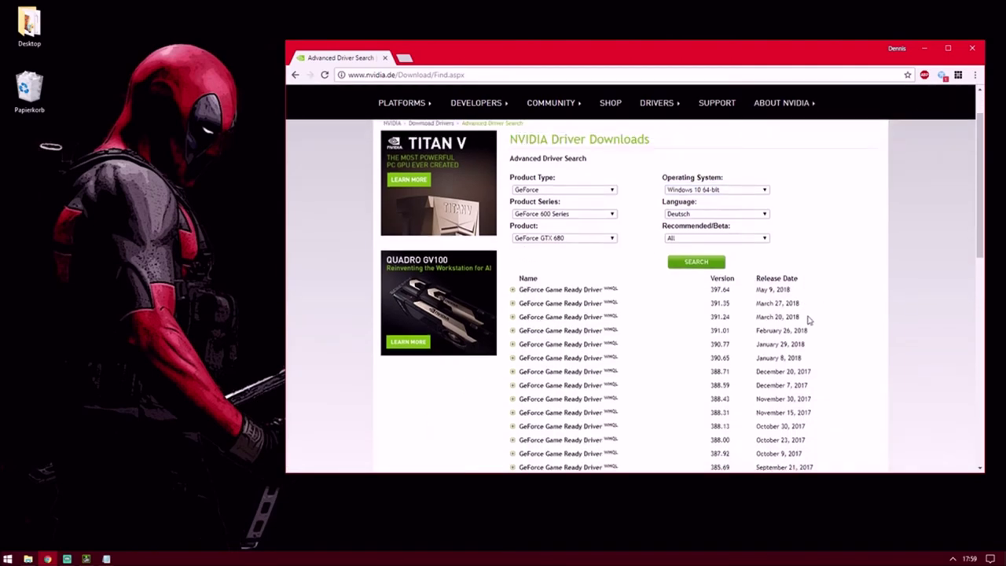
pyautogui.moveTo(800, 299); pyautogui.dragTo(681, 296)
pyautogui.click(864, 316)
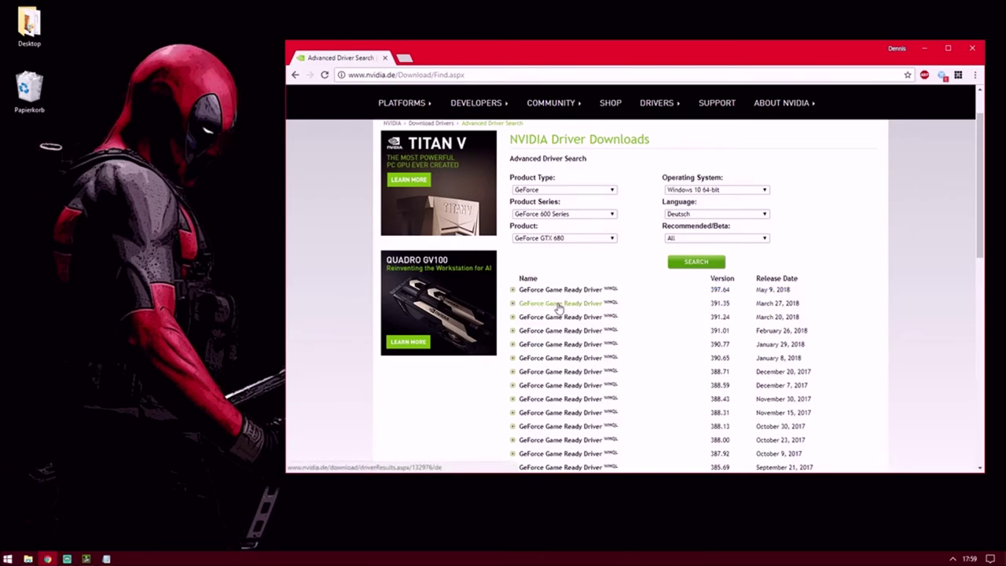
pyautogui.click(513, 304)
pyautogui.click(568, 303)
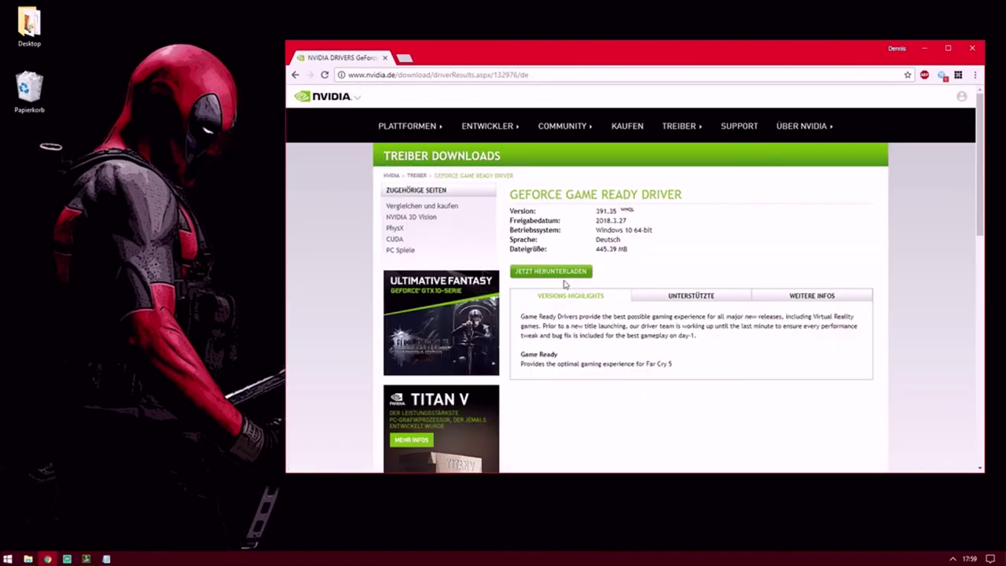
pyautogui.click(568, 271)
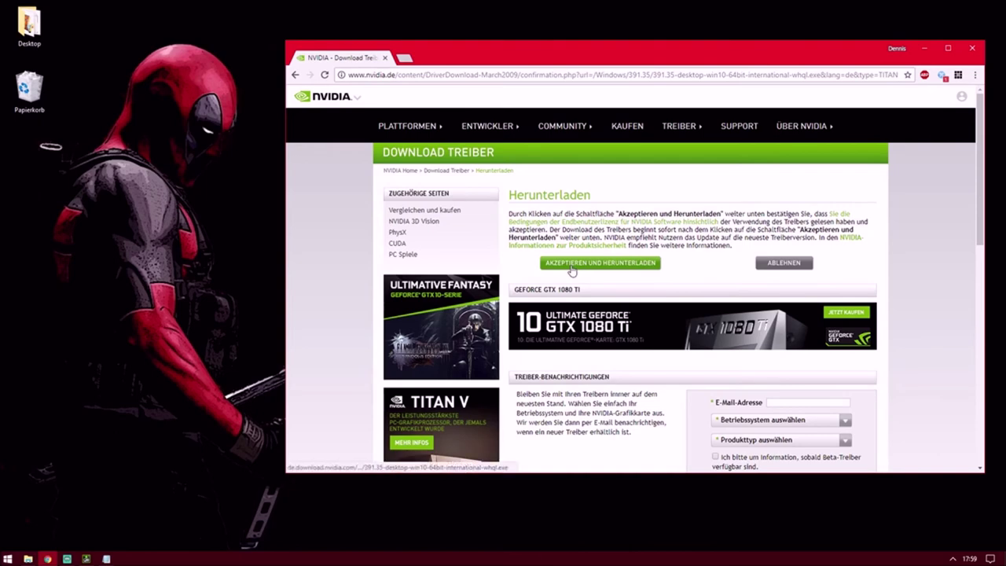
pyautogui.click(572, 269)
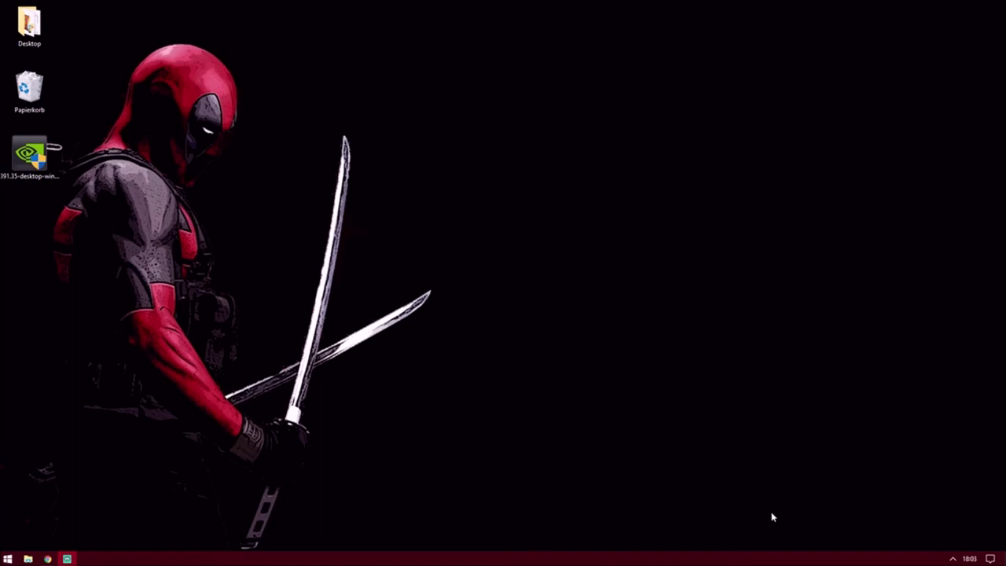
# Step: Launch the downloaded 391.35 driver package from the desktop and cancel its extraction
pyautogui.click(34, 177)
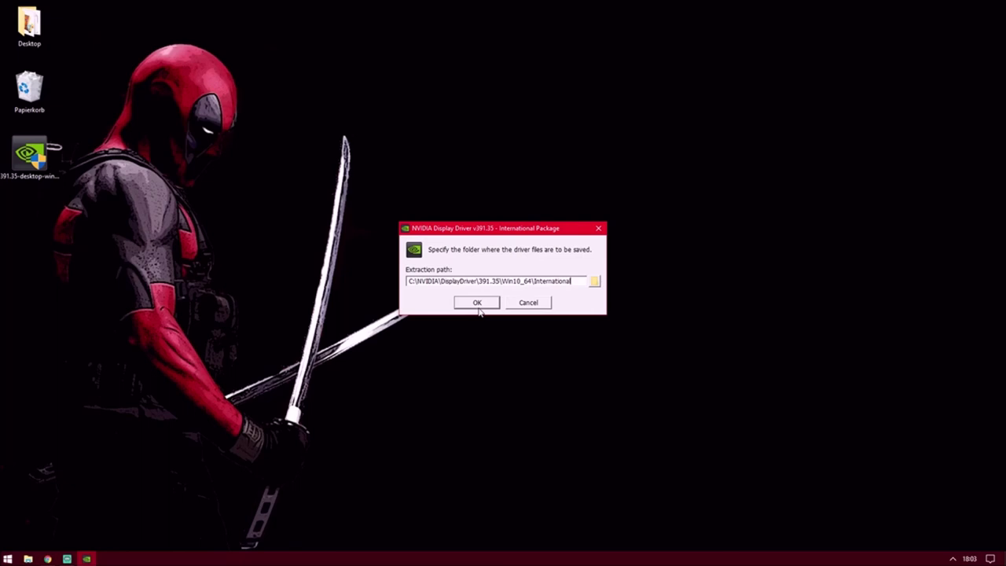
pyautogui.click(544, 305)
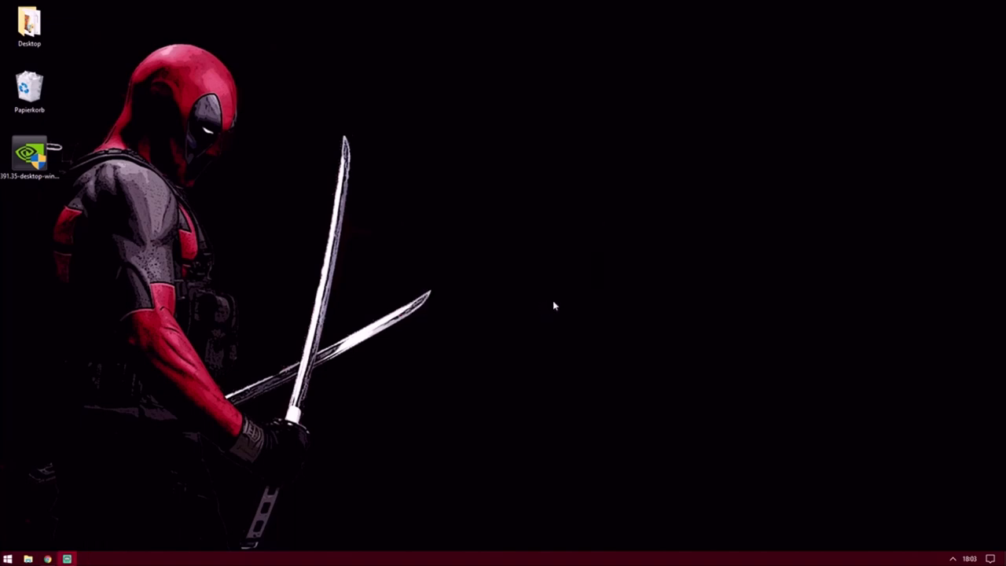